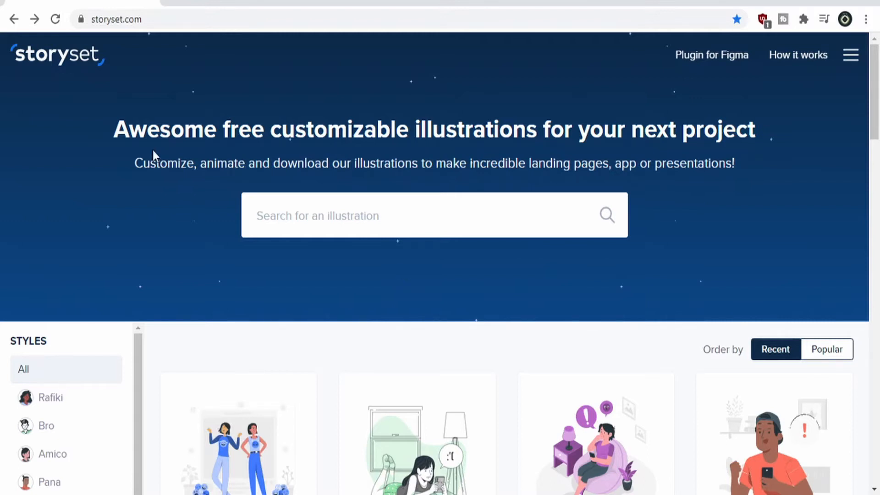
pyautogui.moveTo(126, 131); pyautogui.dragTo(181, 125)
pyautogui.moveTo(243, 140); pyautogui.dragTo(356, 136)
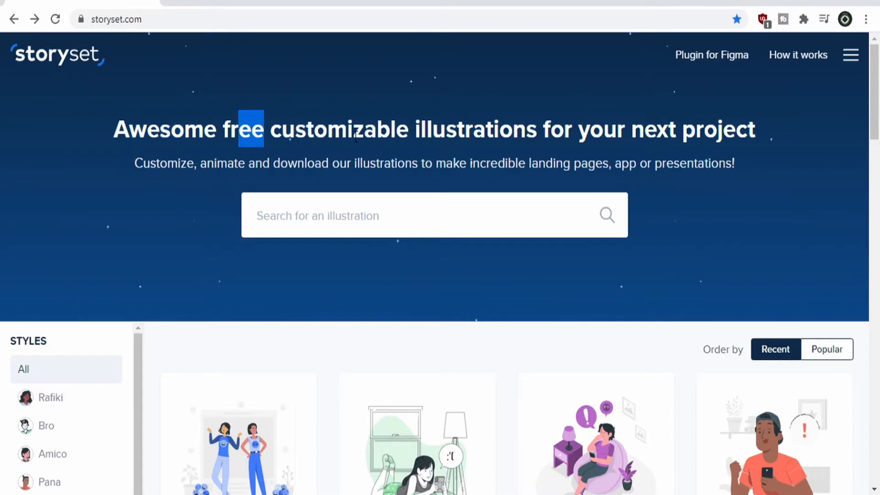
pyautogui.moveTo(281, 139); pyautogui.dragTo(497, 140)
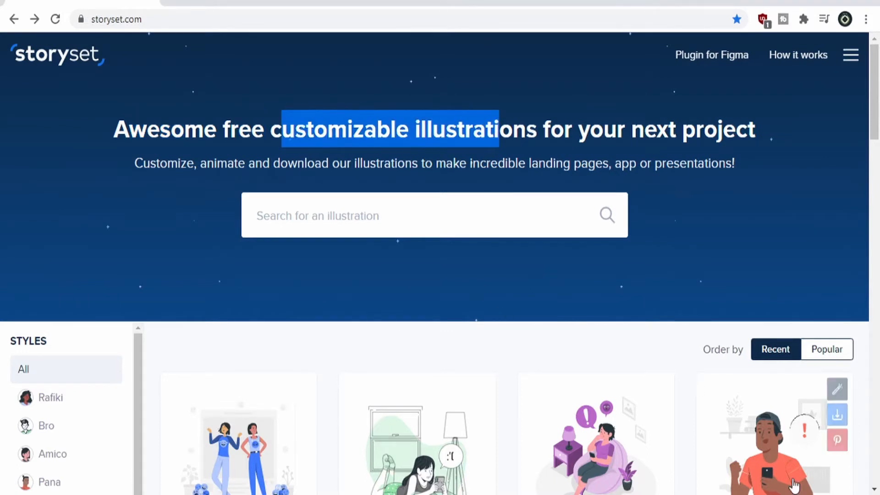
pyautogui.scroll(-1, 499, 288)
pyautogui.scroll(-3, 500, 288)
pyautogui.scroll(4, 601, 365)
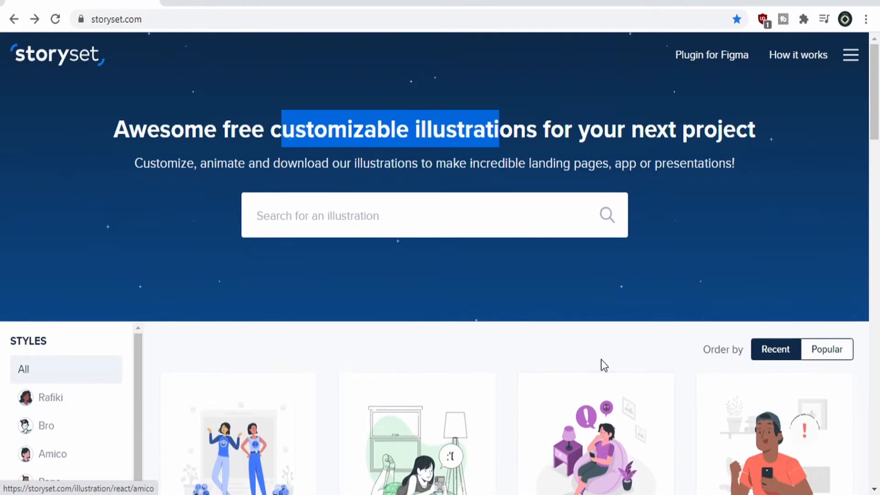
# Search the Storyset illustration library for "business".
pyautogui.click(456, 219)
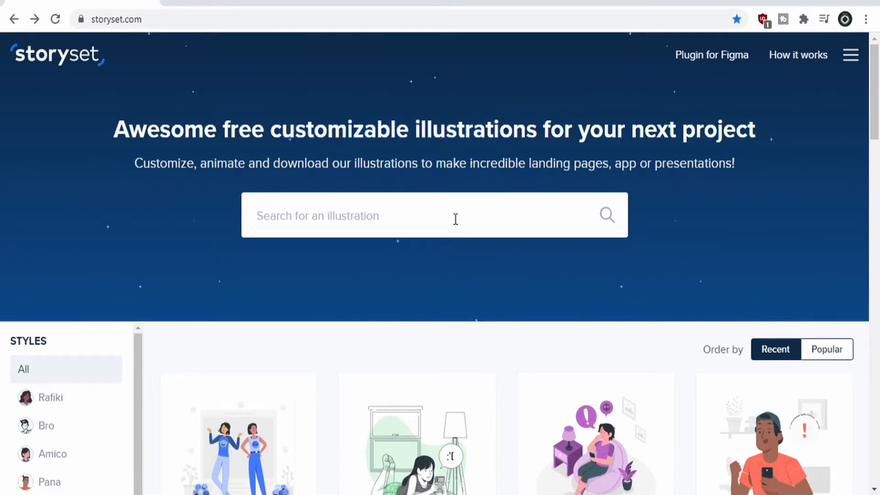
pyautogui.write('business')
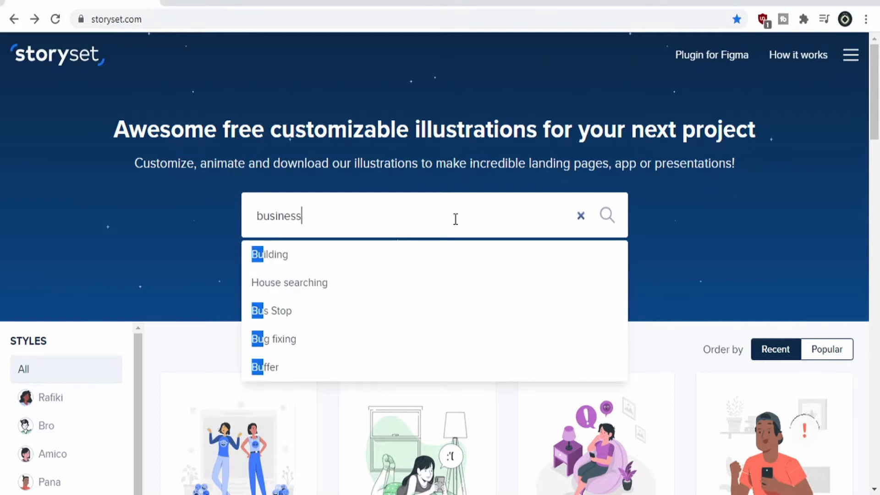
pyautogui.click(609, 218)
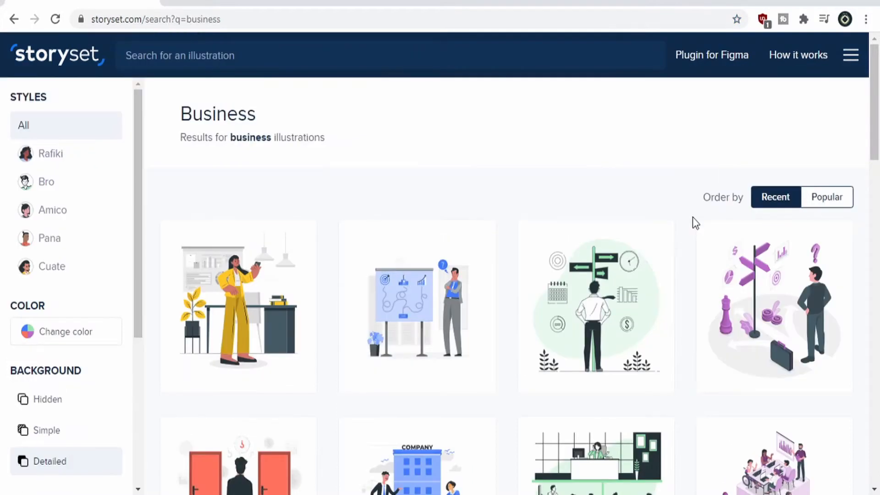
# Download the blue growth curve illustration with the 70% presentation board as an SVG named Growth curve-rafiki into the illustrations folder.
pyautogui.scroll(-12, 701, 222)
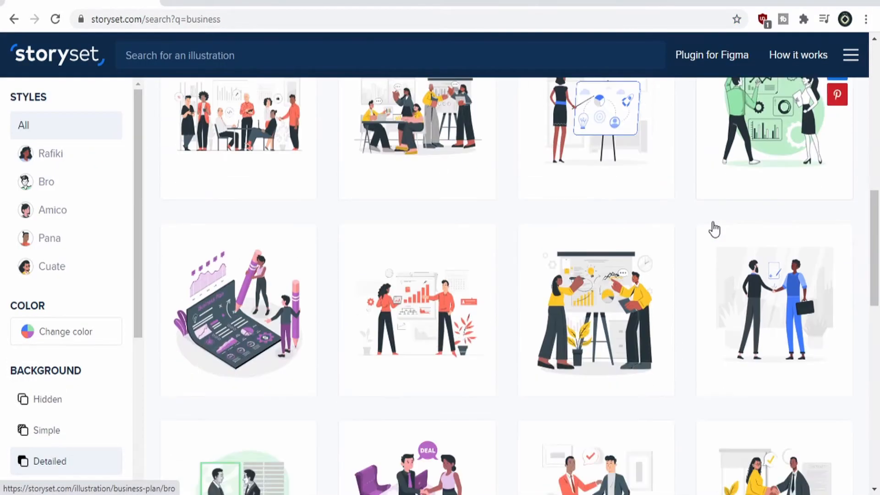
pyautogui.scroll(-13, 715, 230)
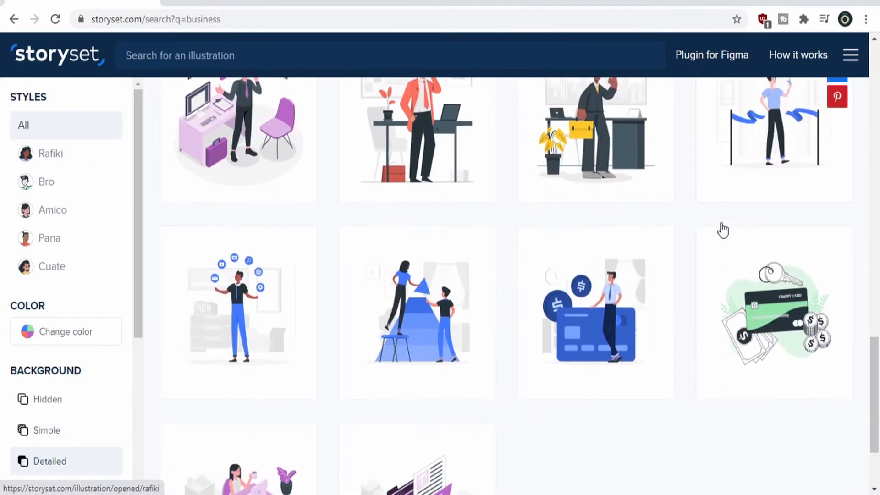
pyautogui.scroll(-12, 722, 230)
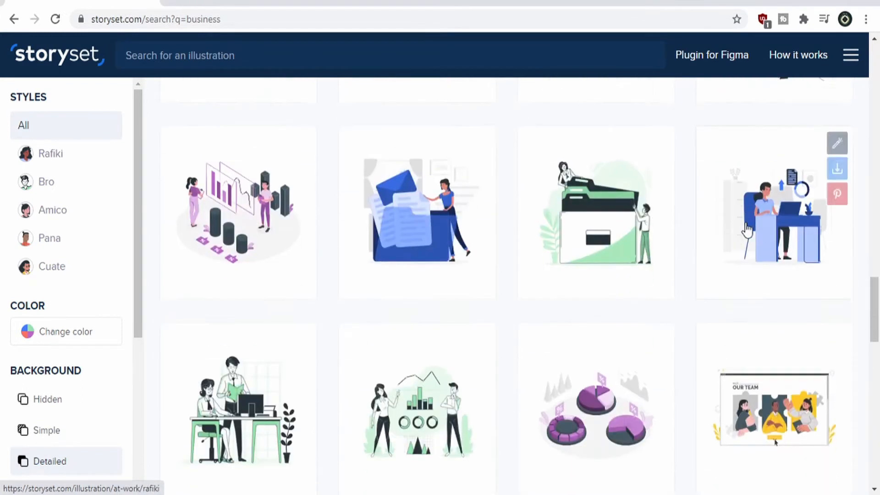
pyautogui.scroll(-8, 747, 228)
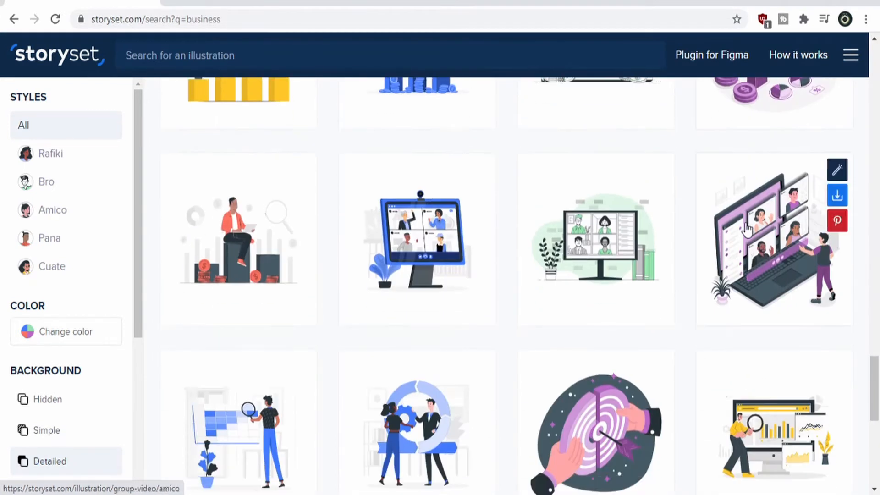
pyautogui.scroll(-6, 747, 229)
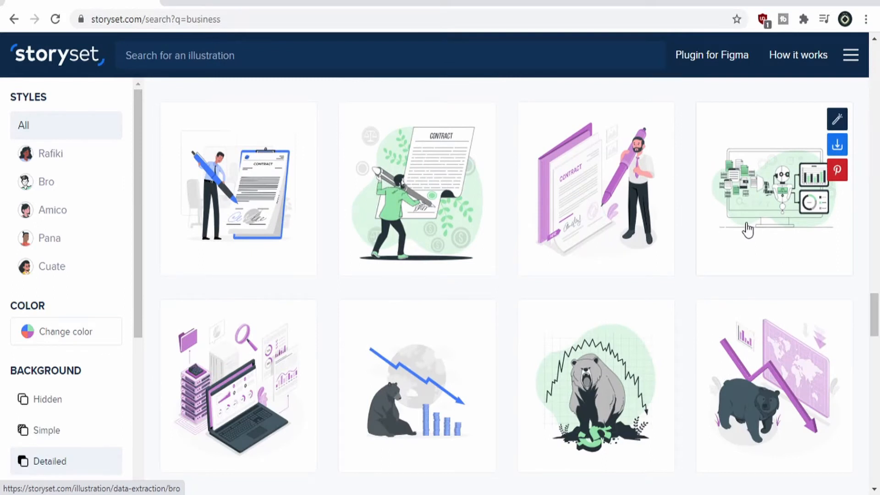
pyautogui.scroll(-14, 686, 169)
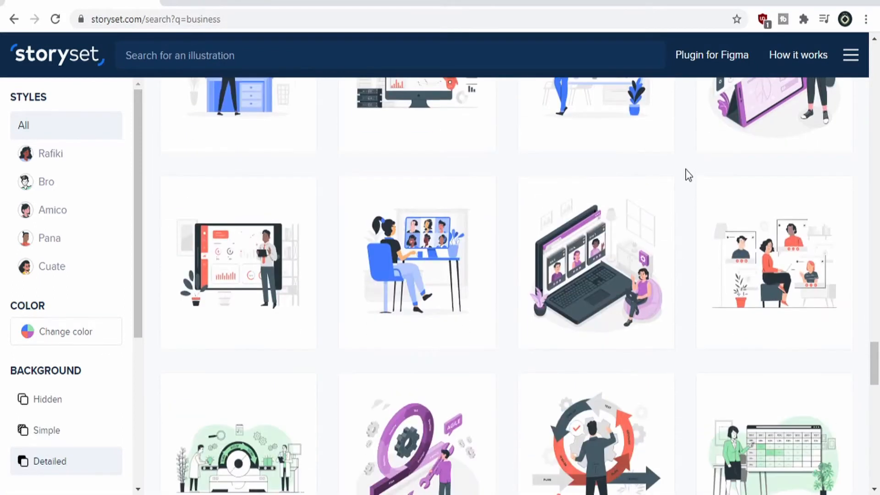
pyautogui.scroll(-10, 686, 169)
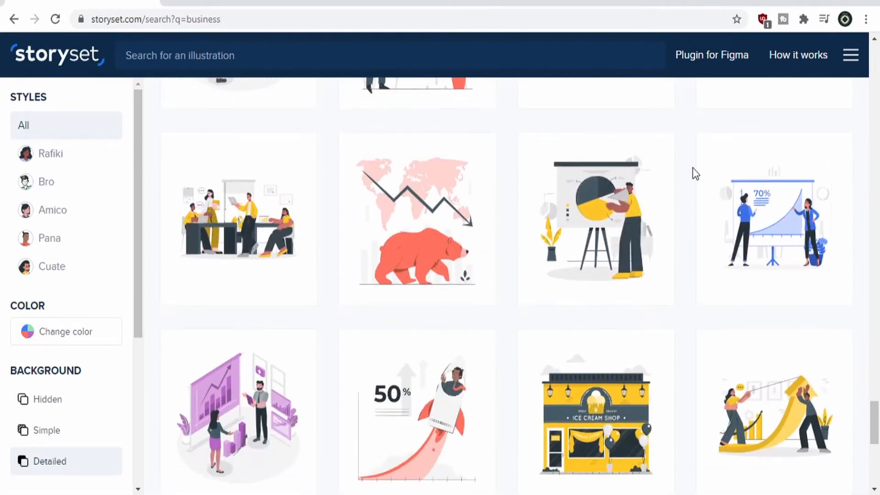
pyautogui.moveTo(807, 220)
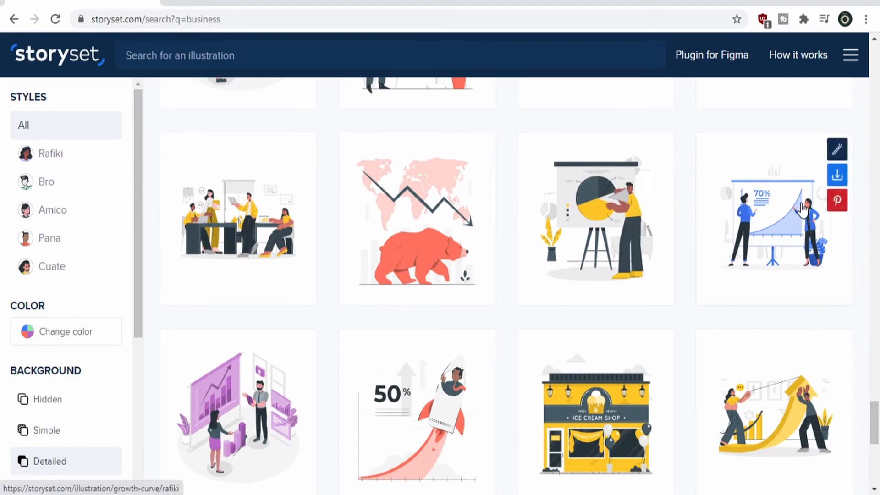
pyautogui.click(836, 176)
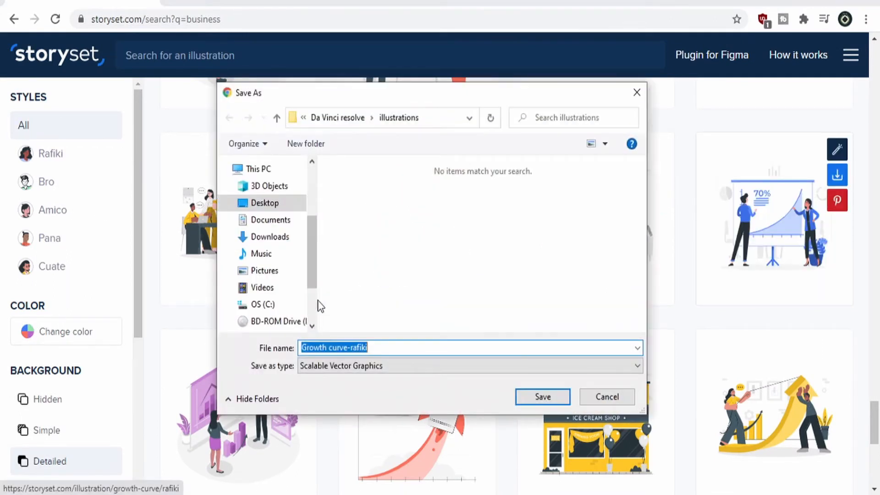
pyautogui.click(543, 397)
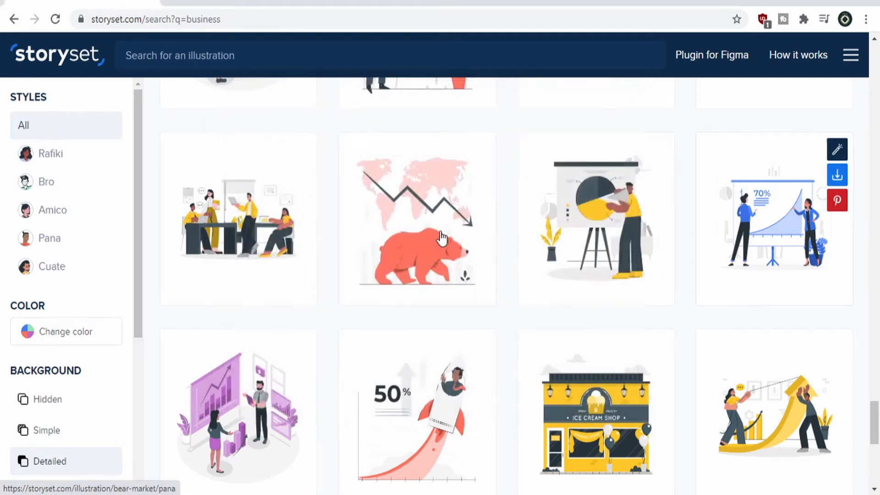
# Open the illustrations folder in File Explorer and try to bring the Growth curve-rafiki file into Inkscape.
pyautogui.moveTo(141, 493)
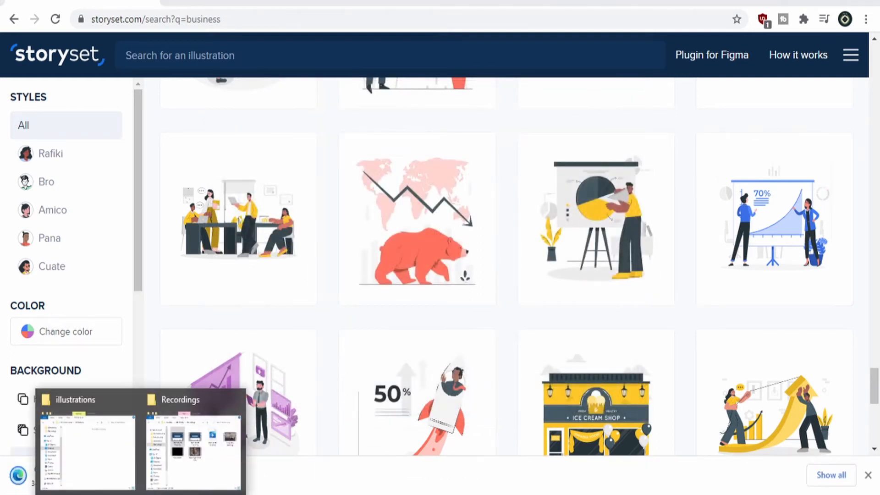
pyautogui.click(212, 462)
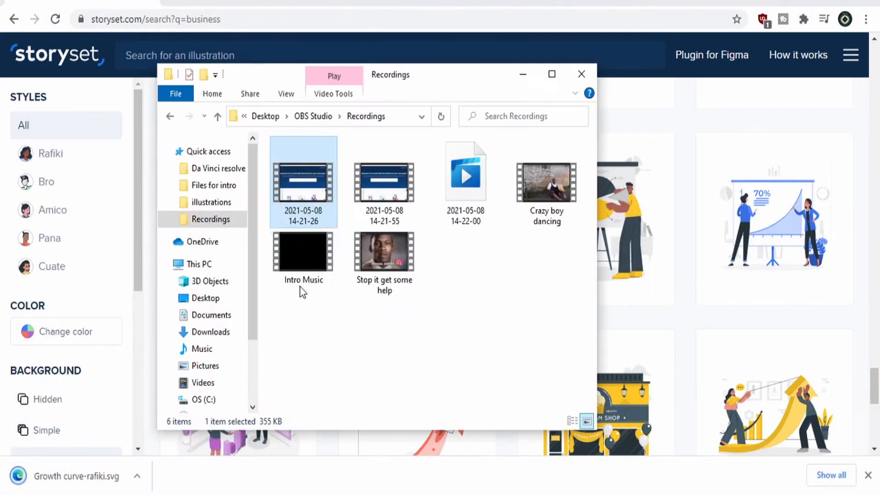
pyautogui.click(522, 74)
pyautogui.moveTo(133, 477)
pyautogui.click(115, 453)
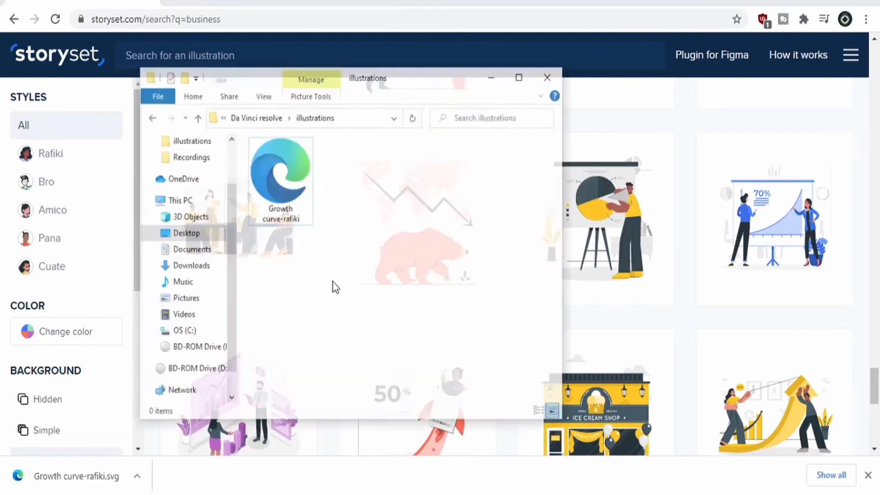
pyautogui.click(292, 207)
pyautogui.moveTo(293, 208); pyautogui.dragTo(445, 493)
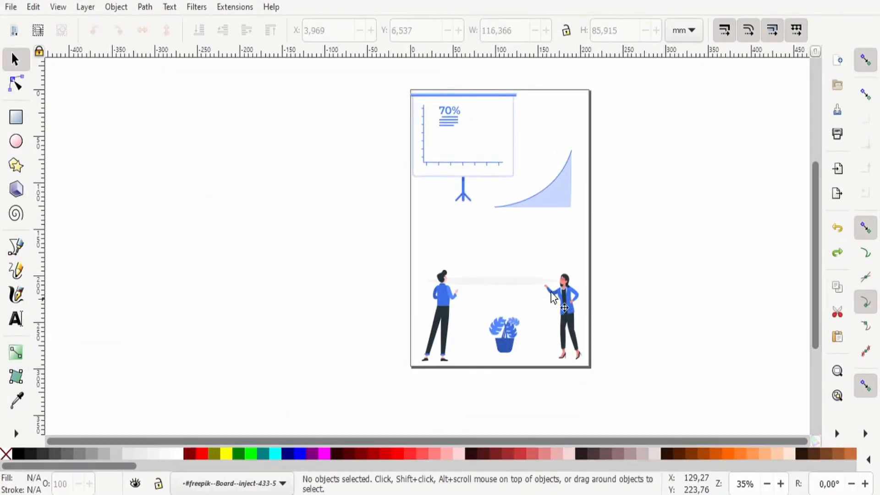
# Delete all the existing artwork from the Inkscape page, including the board, chart, people and plant.
pyautogui.hotkey('ctrl', 'a')
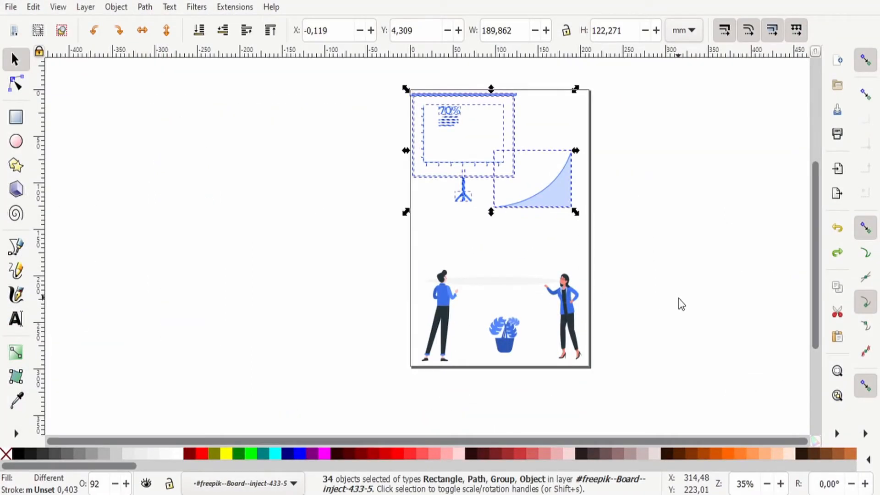
pyautogui.press('Delete')
pyautogui.moveTo(707, 237); pyautogui.dragTo(267, 415)
pyautogui.press('Delete')
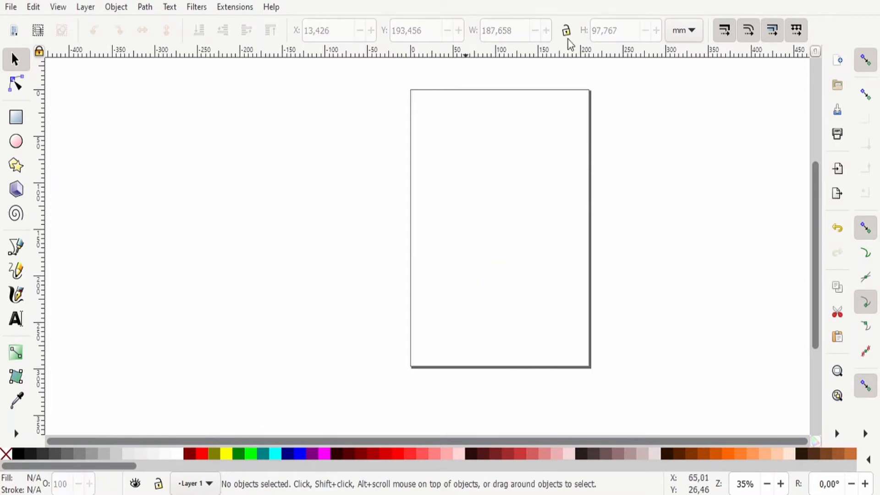
# Import Growth curve-rafiki from the illustrations folder into Inkscape as editable objects and enlarge it on the page to about 197 mm wide.
pyautogui.click(830, 1)
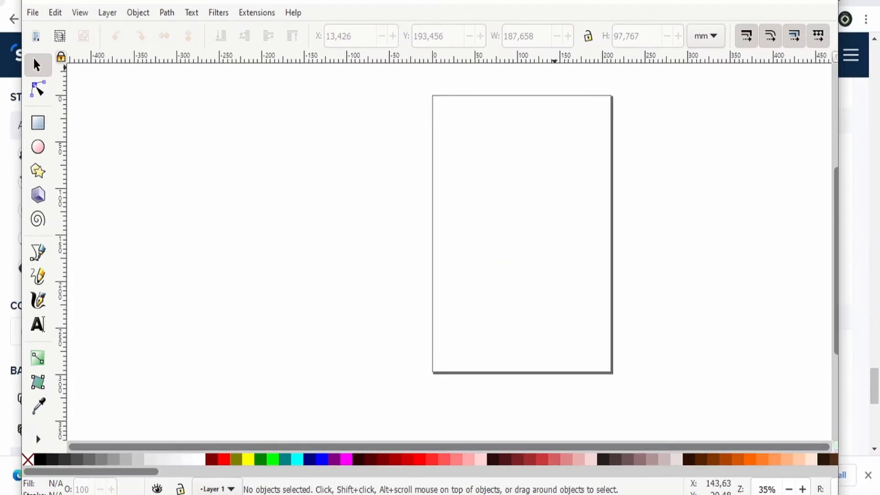
pyautogui.moveTo(177, 481)
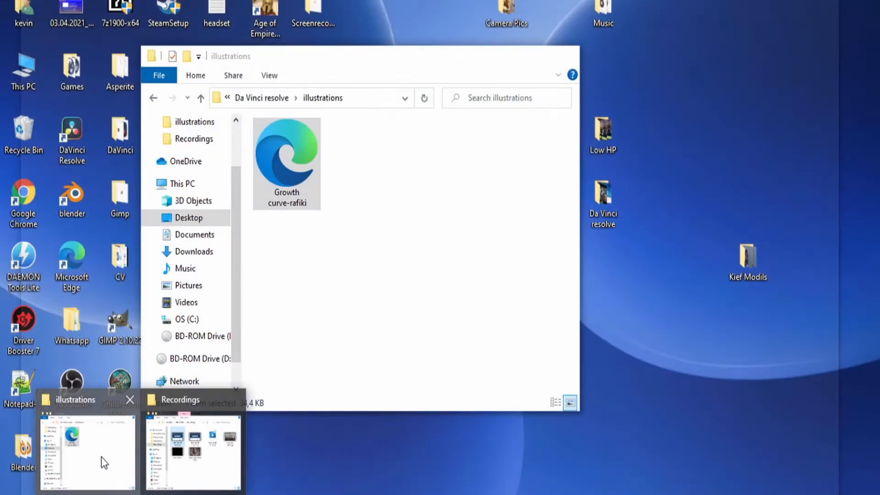
pyautogui.click(102, 462)
pyautogui.moveTo(322, 156); pyautogui.dragTo(660, 279)
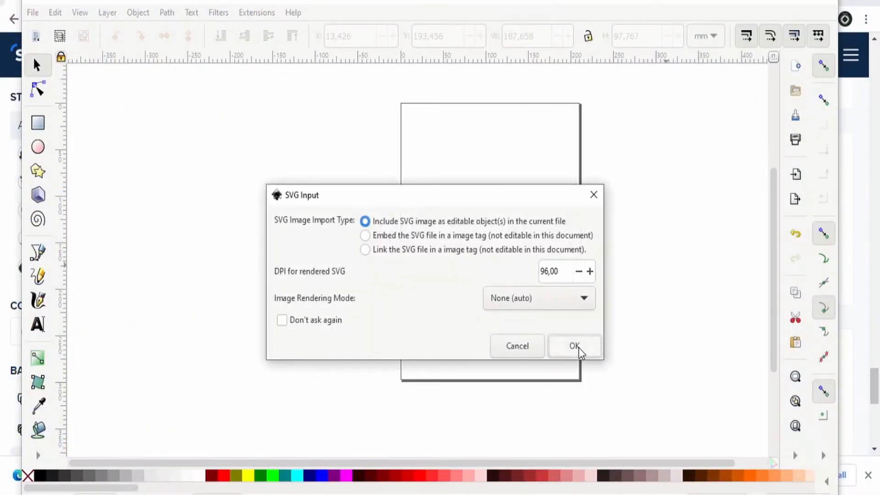
pyautogui.click(577, 348)
pyautogui.moveTo(674, 275); pyautogui.dragTo(475, 242)
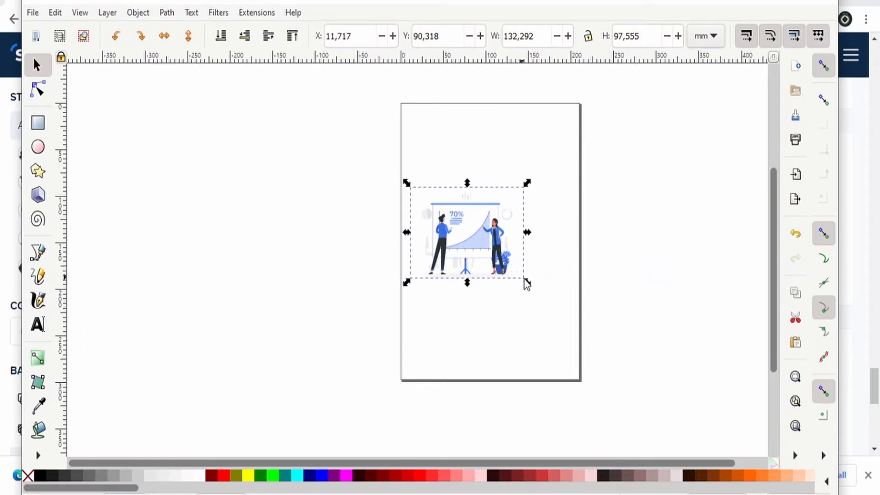
pyautogui.moveTo(529, 284); pyautogui.dragTo(556, 257)
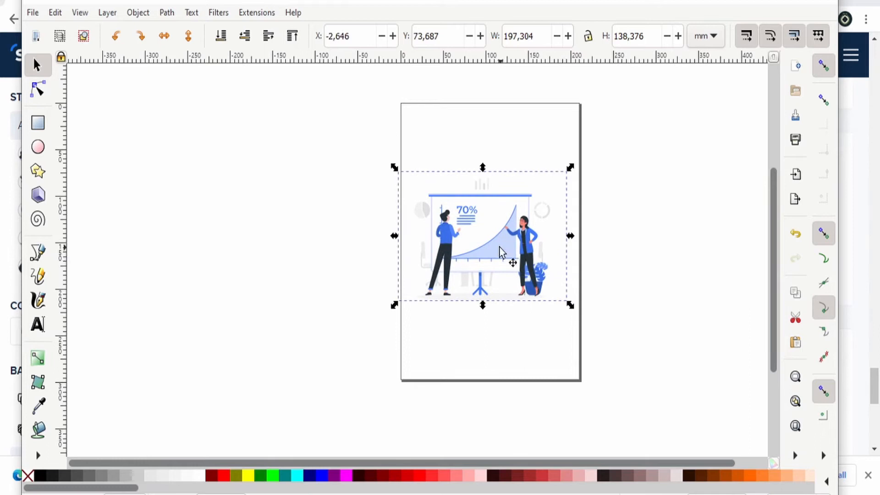
# Enter the illustration's group and move the man, the woman and the plant separately to the empty area below the presentation board.
pyautogui.rightClick(450, 241)
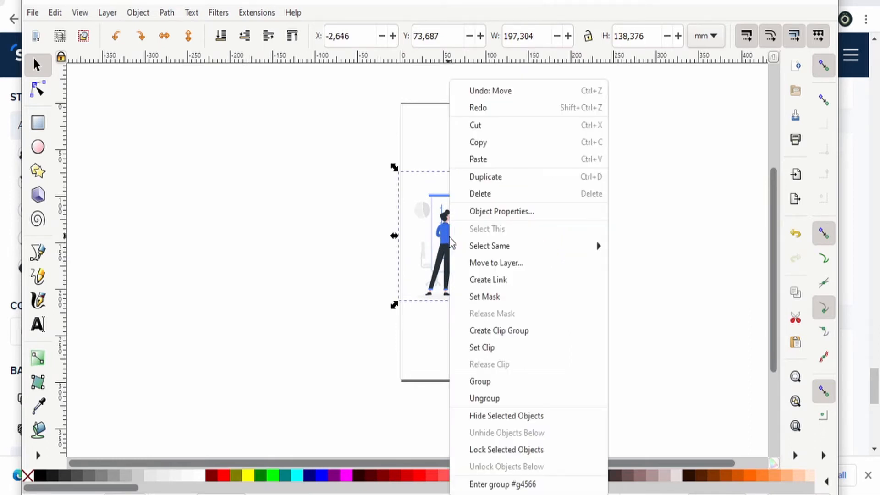
pyautogui.click(515, 481)
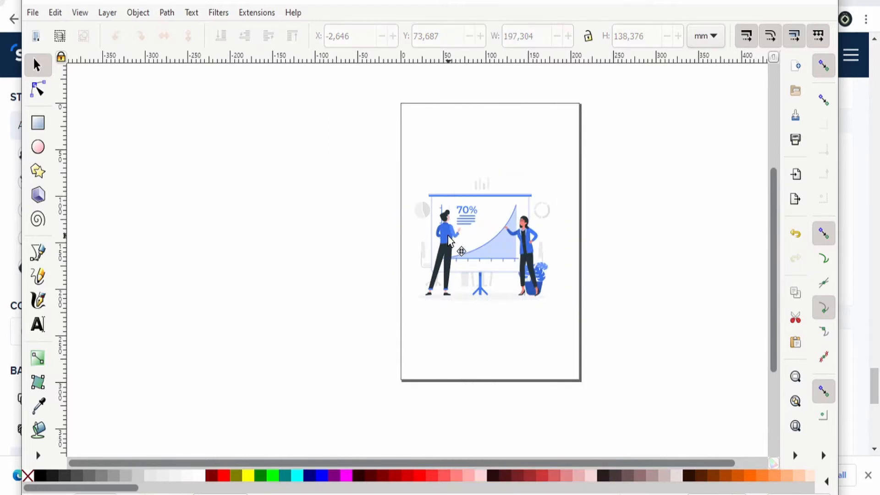
pyautogui.moveTo(448, 240); pyautogui.dragTo(434, 326)
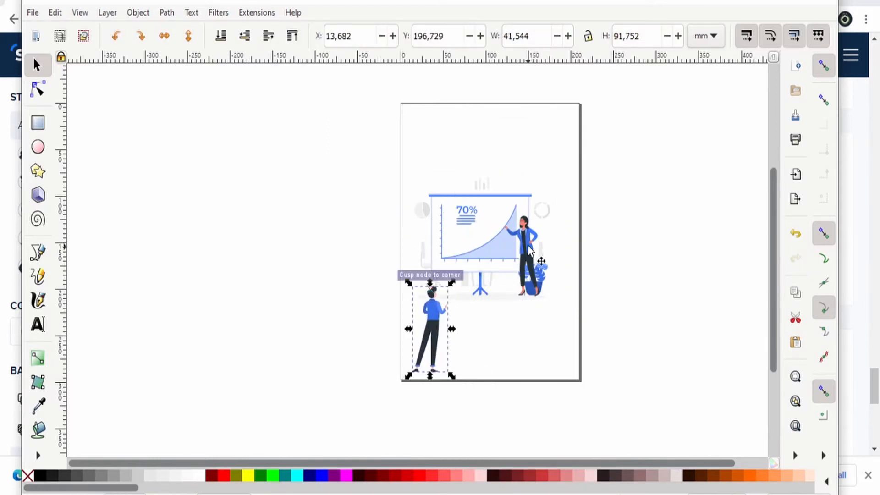
pyautogui.moveTo(530, 250); pyautogui.dragTo(558, 328)
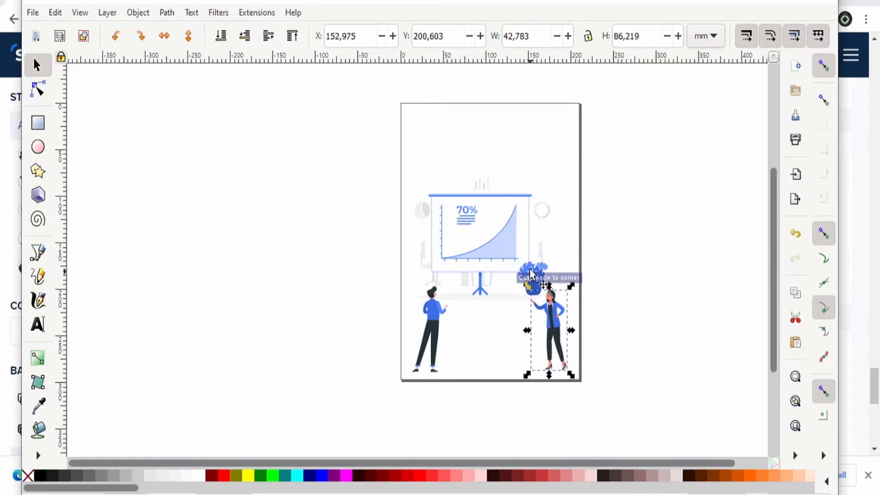
pyautogui.moveTo(531, 296); pyautogui.dragTo(492, 354)
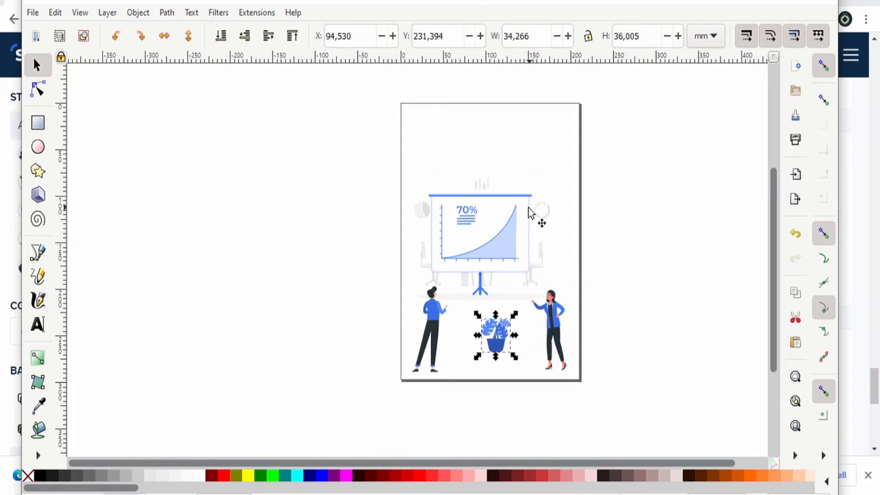
# Move the presentation board and the grey background furniture up to the upper part of the page.
pyautogui.moveTo(414, 157); pyautogui.dragTo(565, 289)
pyautogui.click(526, 238)
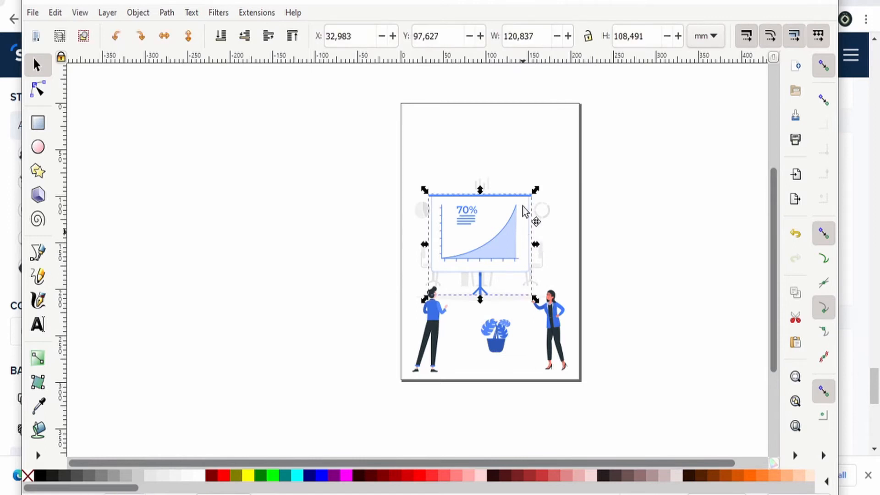
pyautogui.moveTo(522, 213); pyautogui.dragTo(528, 151)
pyautogui.moveTo(510, 269); pyautogui.dragTo(520, 201)
pyautogui.click(568, 249)
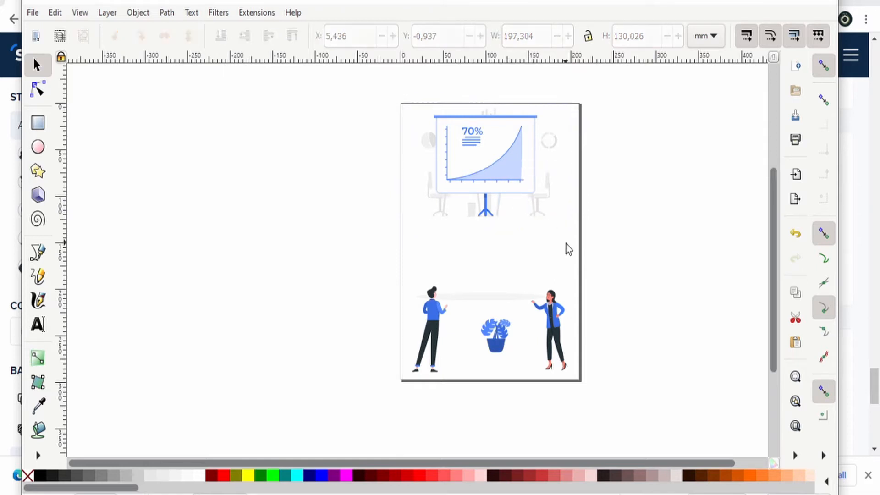
# Move the presentation board and background furniture together toward the page's upper-left corner, to about X -20 mm, Y -6 mm.
pyautogui.moveTo(585, 258); pyautogui.dragTo(385, 92)
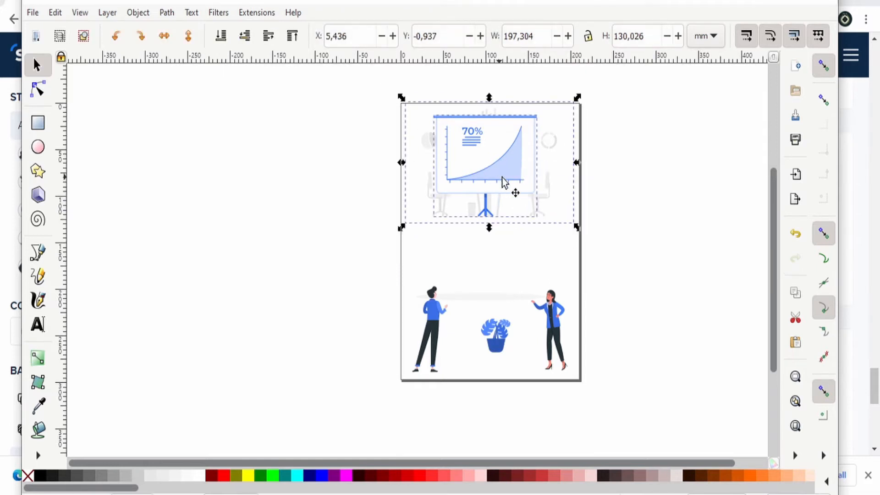
pyautogui.moveTo(508, 171); pyautogui.dragTo(489, 165)
pyautogui.click(495, 252)
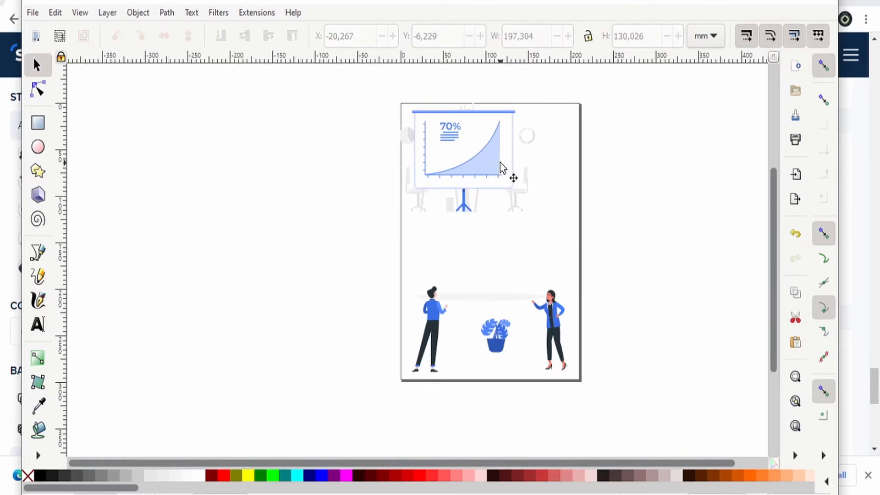
# Pop the presentation board out of its parent group and enter the board's own group.
pyautogui.click(487, 165)
pyautogui.click(486, 165)
pyautogui.rightClick(485, 165)
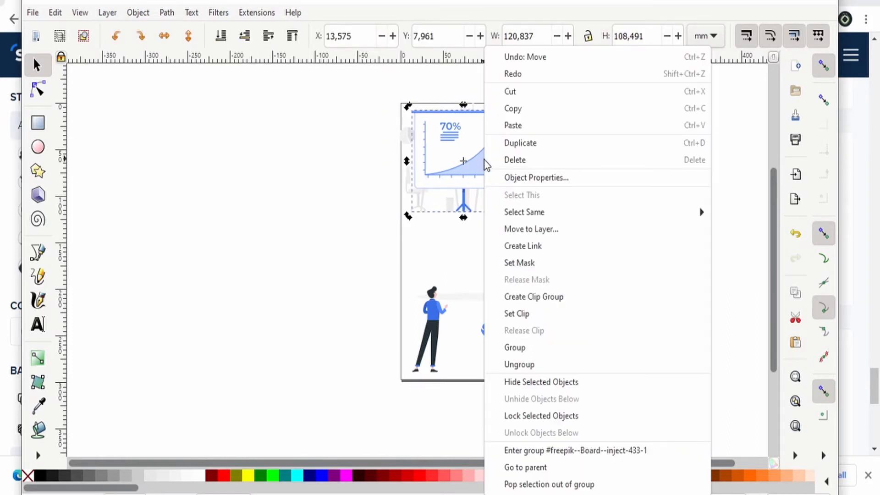
pyautogui.click(582, 485)
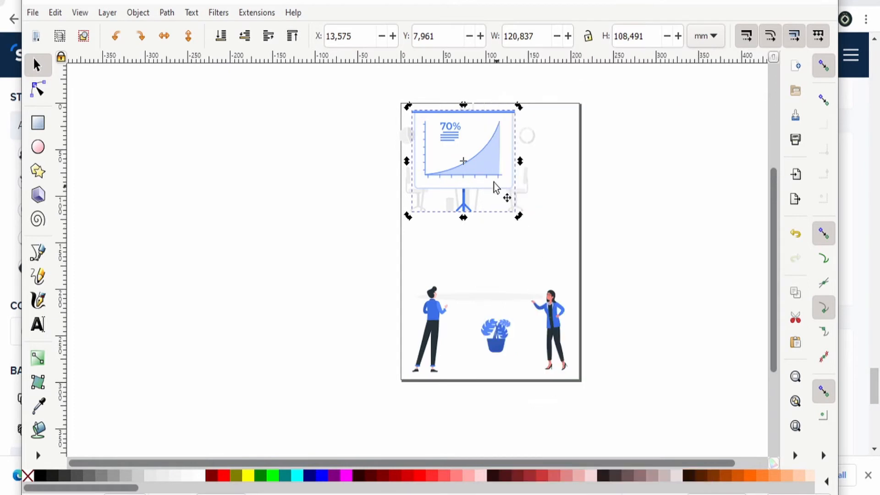
pyautogui.rightClick(490, 165)
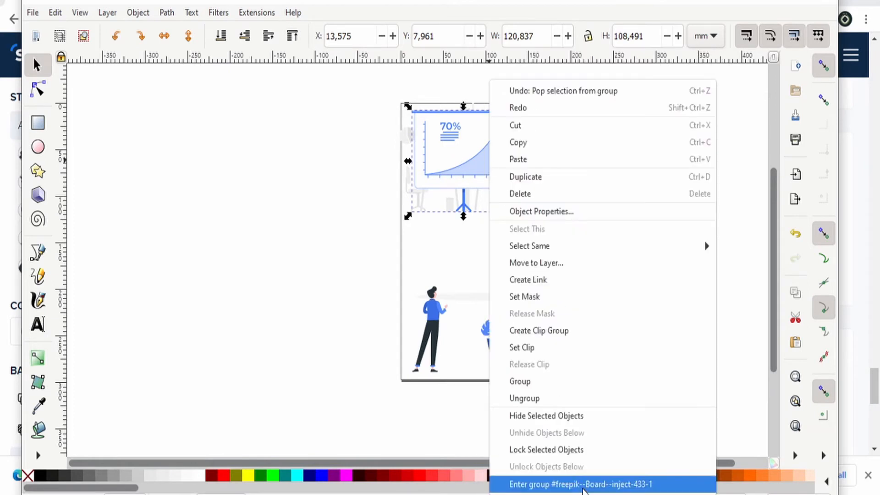
pyautogui.click(550, 483)
# Move the chart's shaded area, axis lines and growth curve off the board, reassembling them in the empty space beneath it.
pyautogui.moveTo(492, 163); pyautogui.dragTo(568, 274)
pyautogui.moveTo(498, 166); pyautogui.dragTo(550, 260)
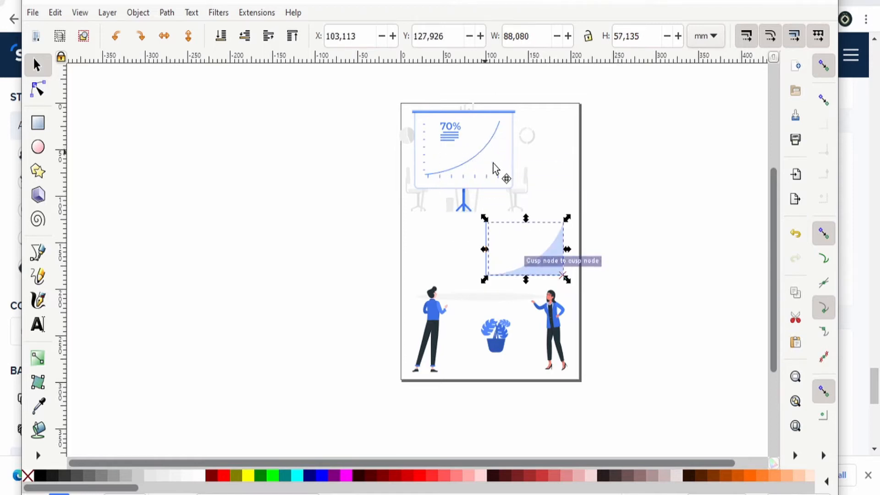
pyautogui.moveTo(495, 171); pyautogui.dragTo(544, 255)
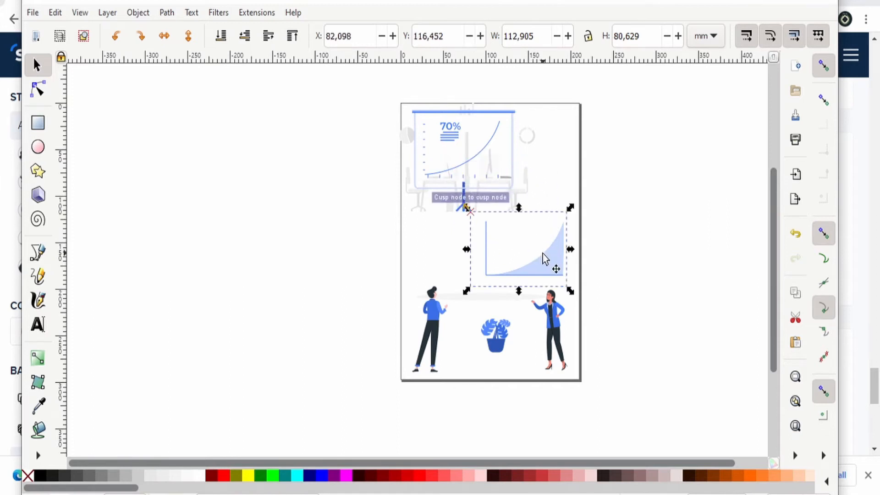
pyautogui.hotkey('ctrl', 'z')
pyautogui.click(488, 147)
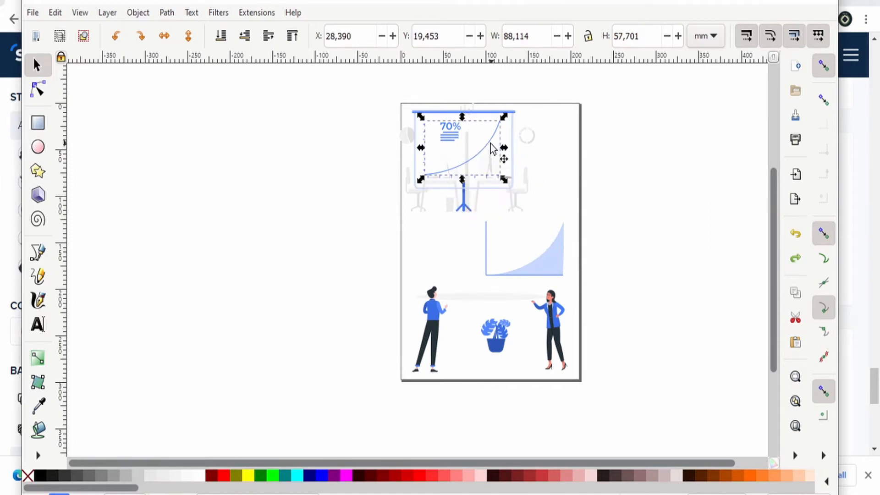
pyautogui.moveTo(490, 148); pyautogui.dragTo(553, 252)
pyautogui.click(673, 255)
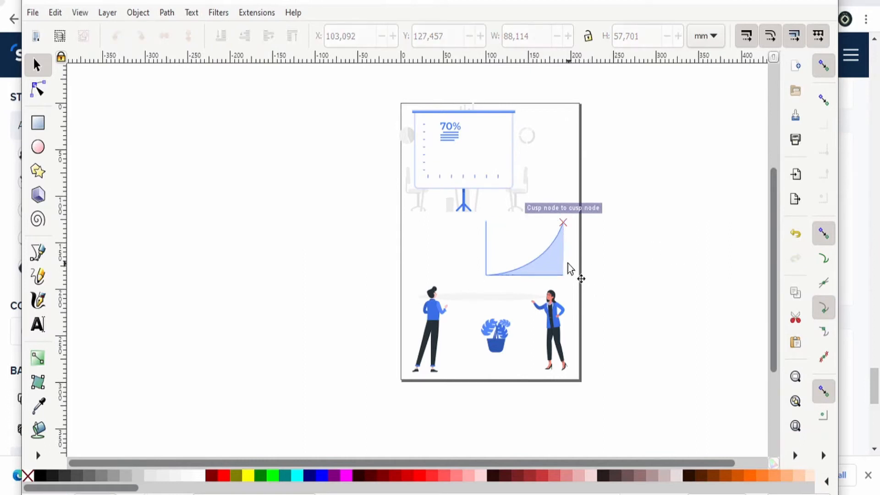
# Try to move the board's remaining pieces and reverse the attempts, keeping the growth curve over the shaded area.
pyautogui.moveTo(338, 83); pyautogui.dragTo(564, 226)
pyautogui.moveTo(493, 161); pyautogui.dragTo(525, 151)
pyautogui.hotkey('ctrl', 'z')
pyautogui.press('Escape')
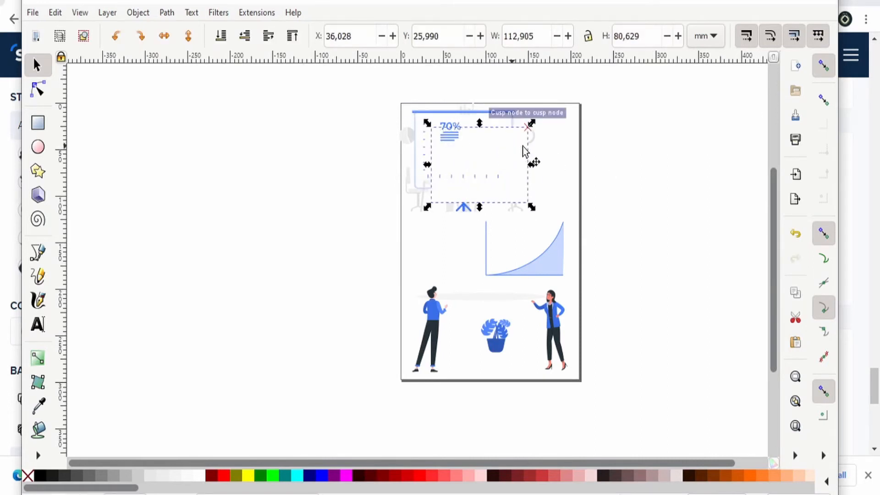
pyautogui.hotkey('ctrl', 'z')
pyautogui.press('Escape')
pyautogui.moveTo(617, 98); pyautogui.dragTo(377, 224)
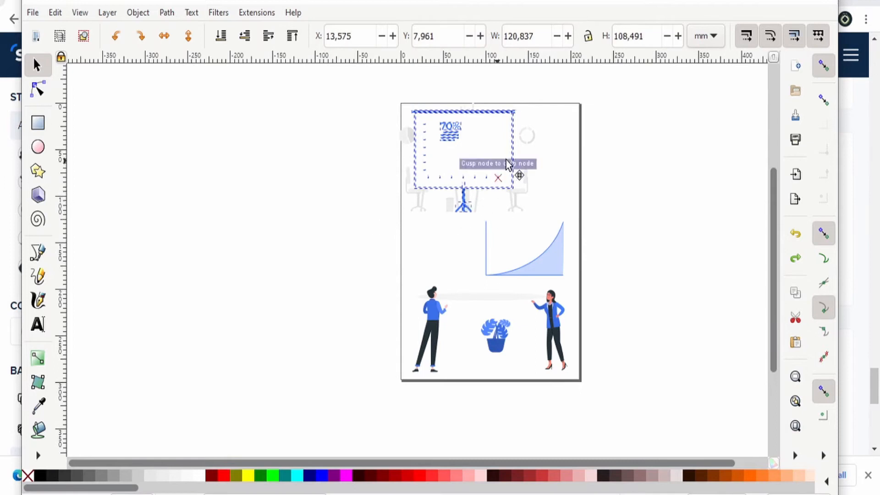
pyautogui.moveTo(508, 164); pyautogui.dragTo(516, 173)
pyautogui.hotkey('ctrl', 'z')
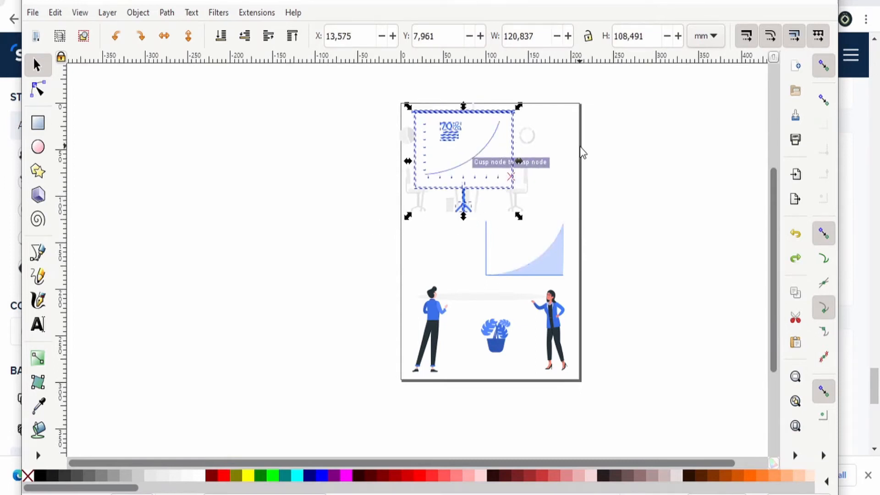
pyautogui.click(56, 16)
pyautogui.click(92, 43)
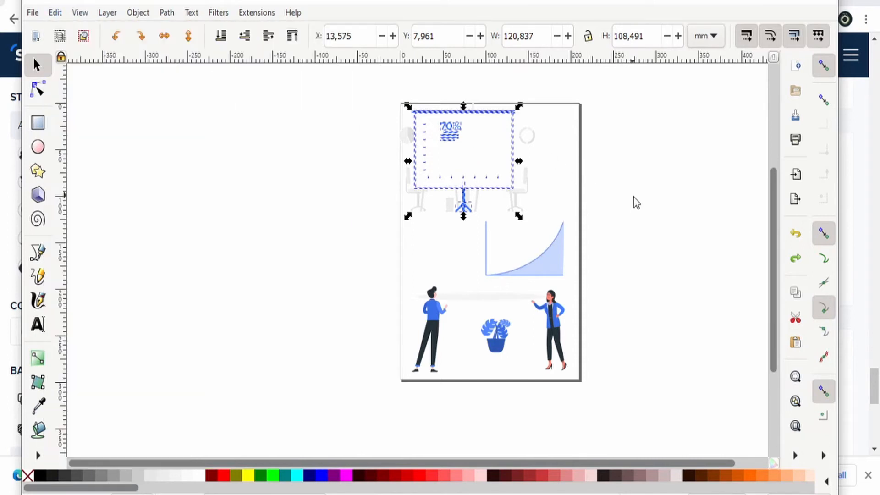
pyautogui.click(638, 208)
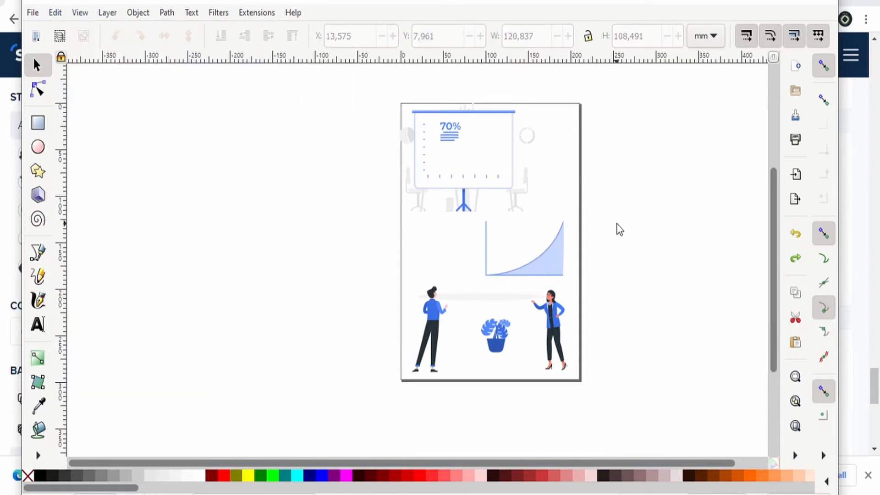
# Exit the board's group to its parent level and clear the selection.
pyautogui.click(496, 167)
pyautogui.rightClick(495, 163)
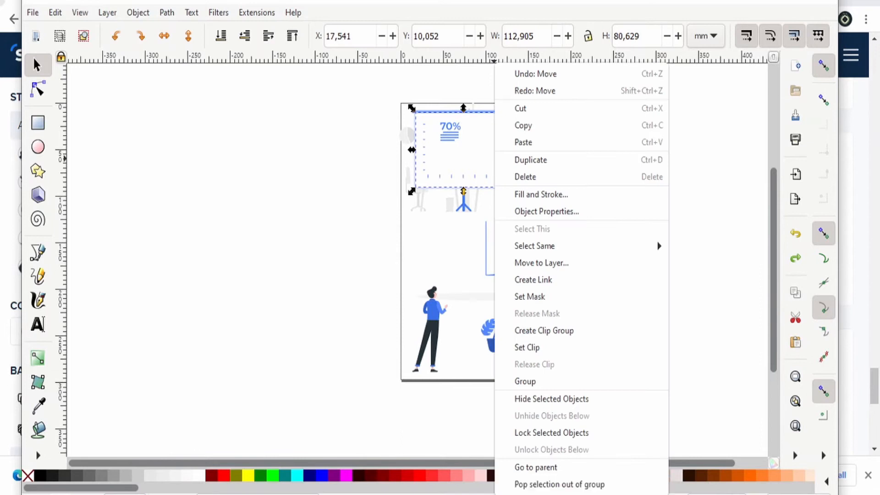
pyautogui.click(535, 467)
pyautogui.click(630, 187)
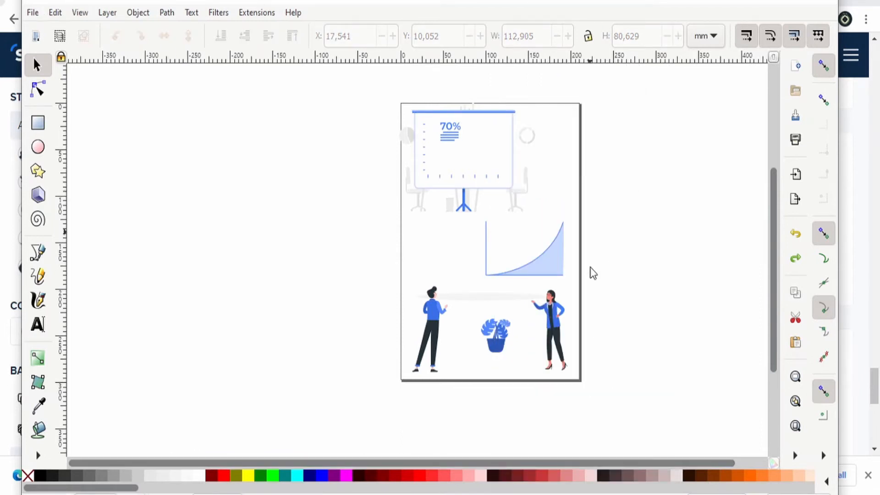
# Save the drawing as drawing-1 in Enhanced Metafile (*.emf) format in the illustrations folder, using the default EMF output options.
pyautogui.click(36, 15)
pyautogui.click(110, 135)
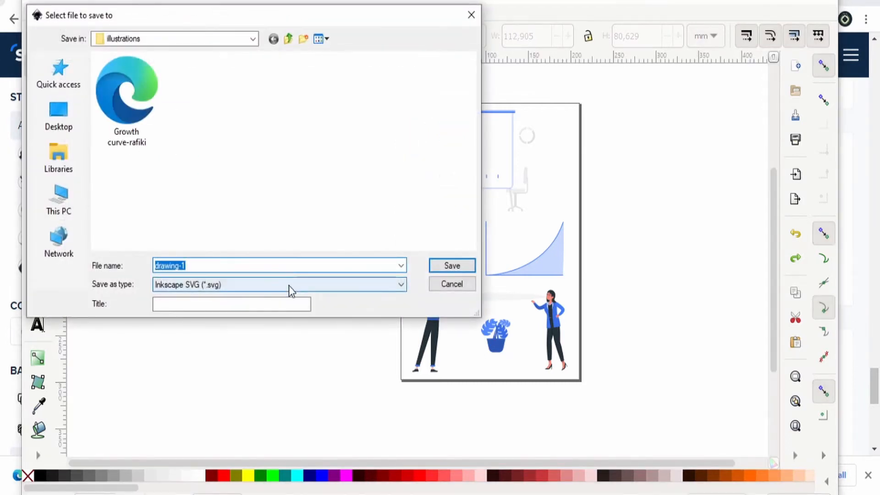
pyautogui.click(288, 285)
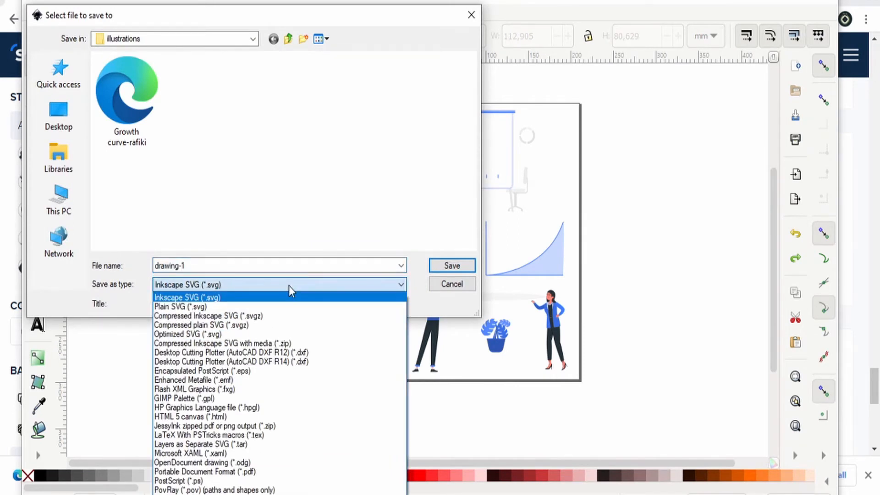
pyautogui.click(246, 380)
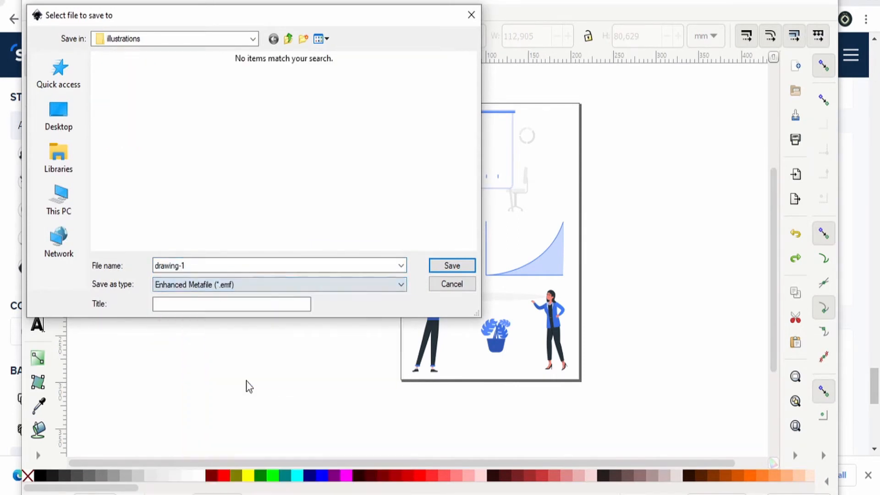
pyautogui.click(450, 265)
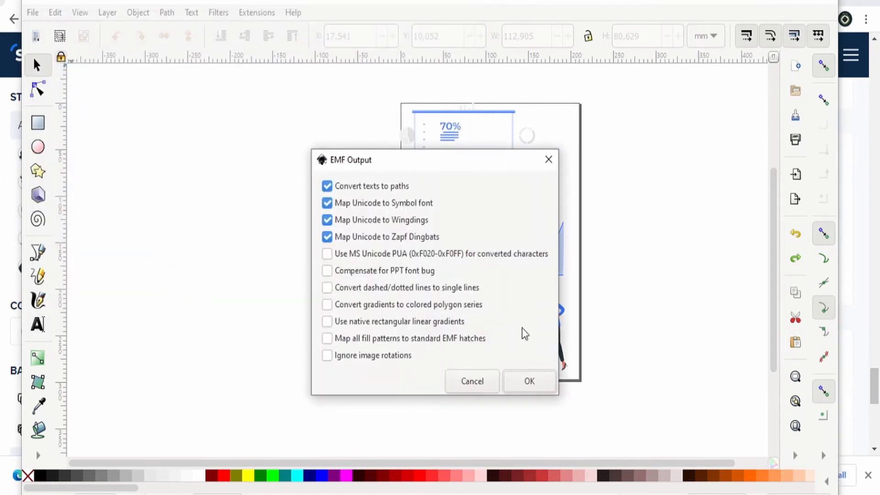
pyautogui.click(537, 386)
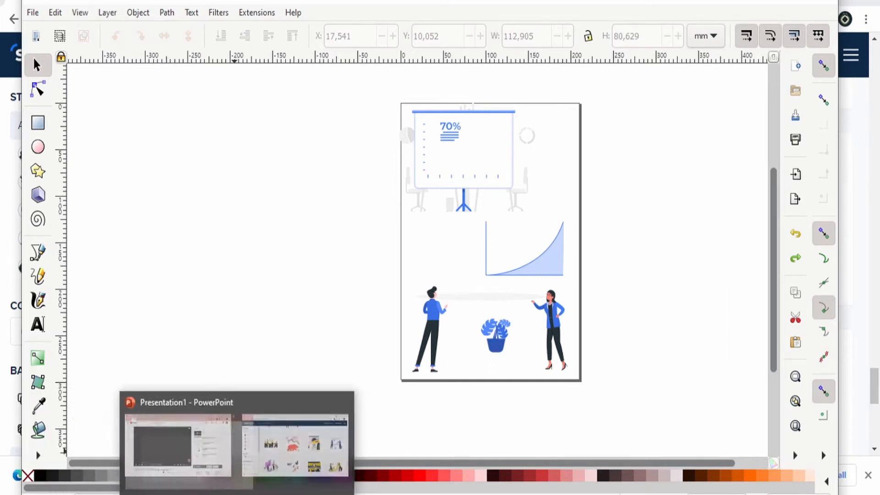
# Switch to PowerPoint and insert drawing-1 from the illustrations folder onto the blank slide.
pyautogui.click(266, 489)
pyautogui.moveTo(142, 490)
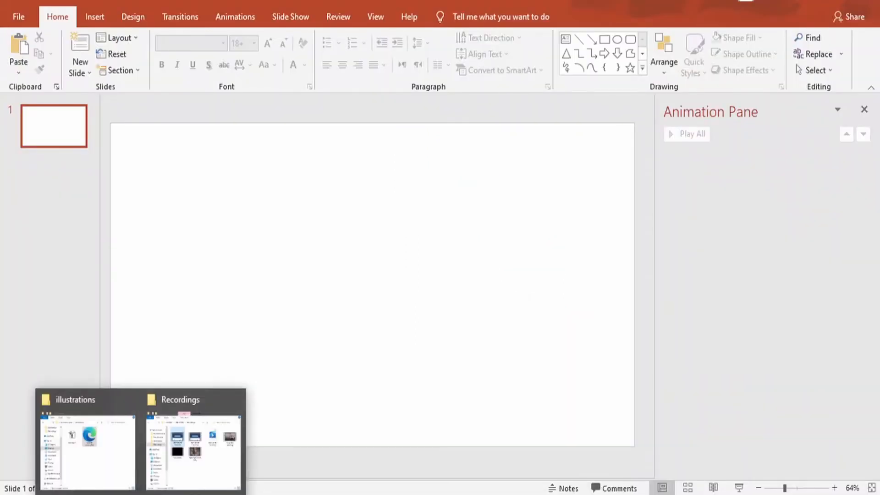
pyautogui.click(76, 456)
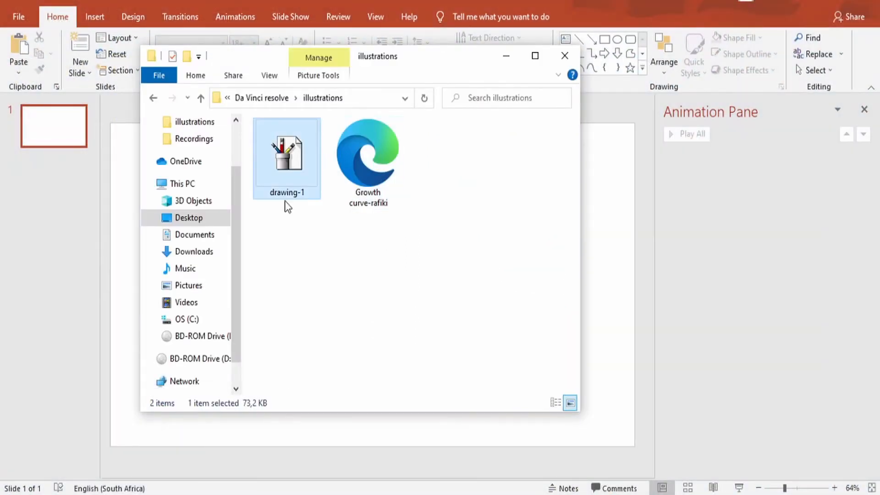
pyautogui.moveTo(287, 202)
pyautogui.mouseDown()
pyautogui.moveTo(274, 490)
pyautogui.moveTo(384, 260)
pyautogui.mouseUp()
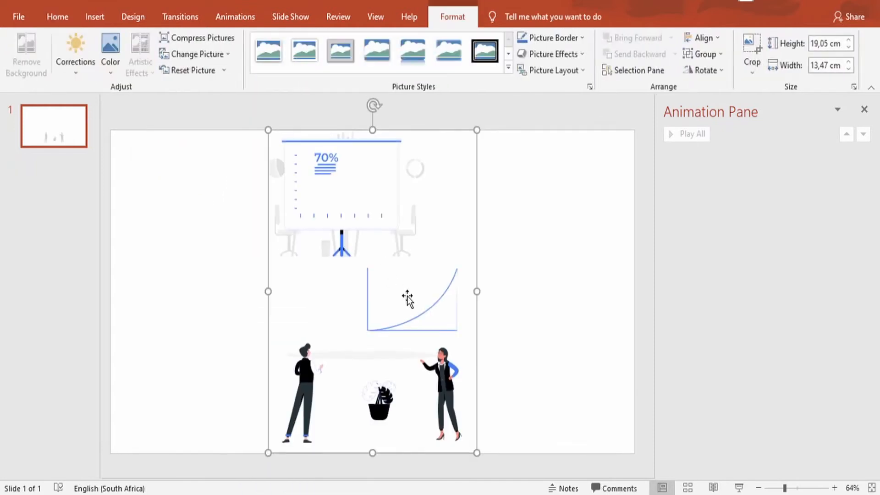
pyautogui.click(540, 313)
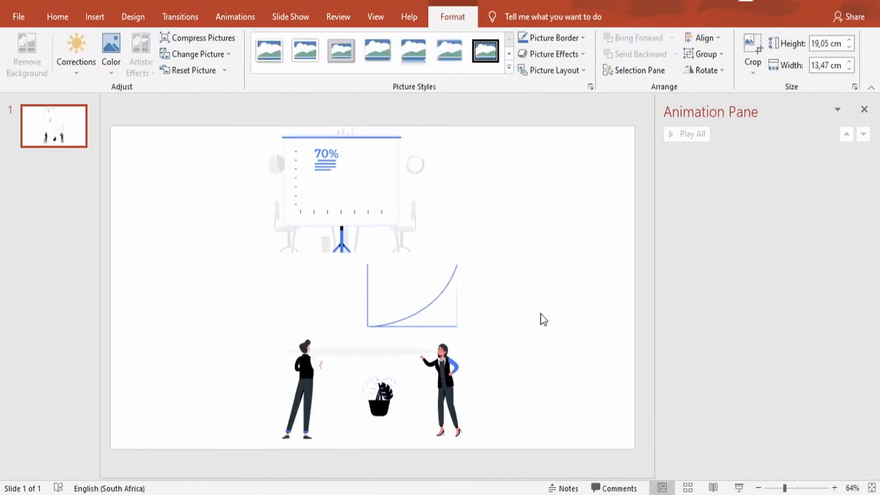
# Ungroup the inserted illustration picture on the slide.
pyautogui.rightClick(457, 231)
pyautogui.click(704, 283)
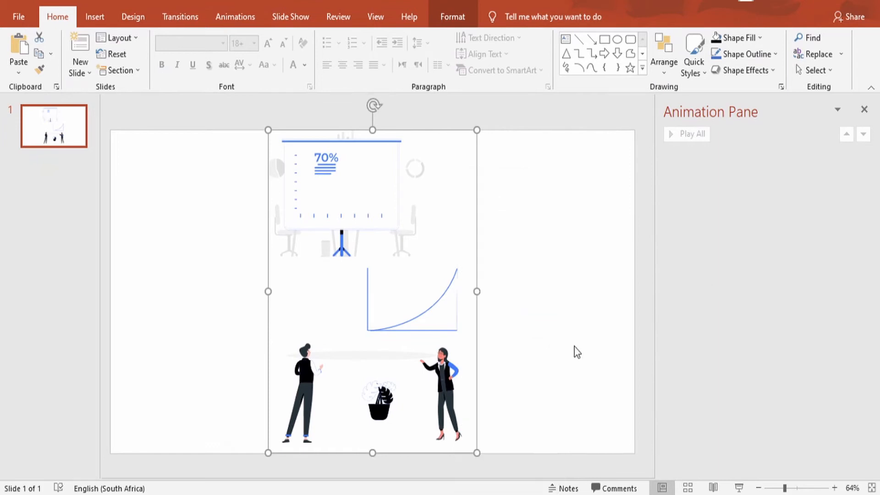
pyautogui.rightClick(456, 221)
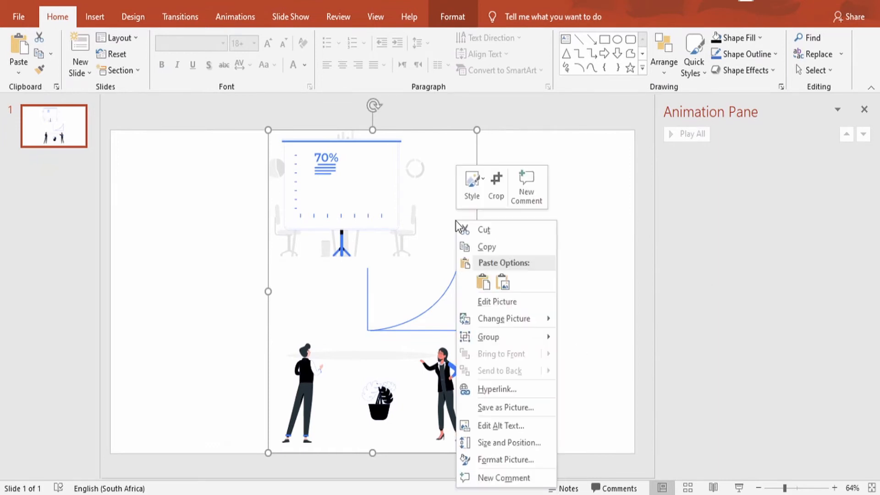
pyautogui.moveTo(496, 338)
pyautogui.click(592, 373)
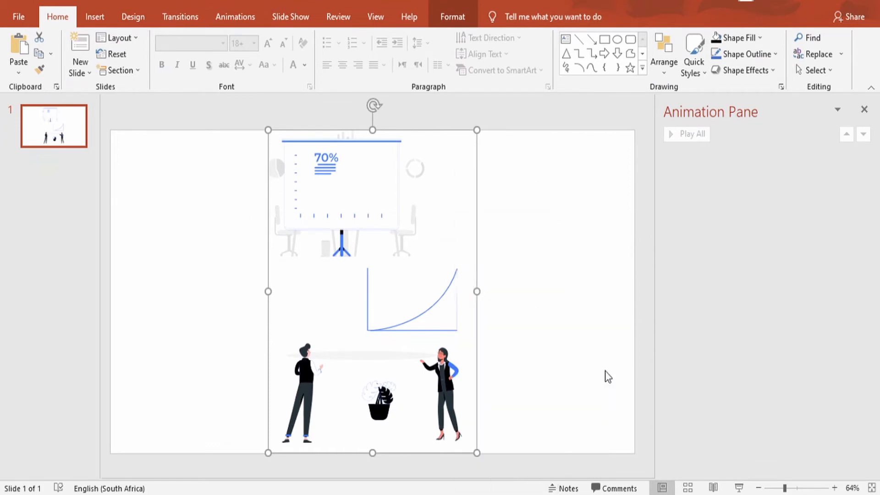